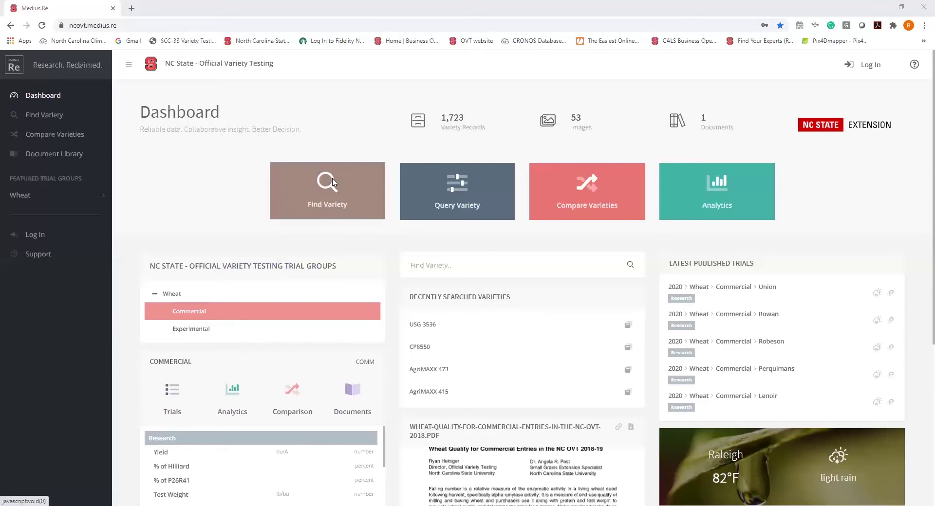
Step: Search Find Variety for '96', listing 9600, 9642, 9692, AgriMAXX 496 and CP9606
{"action": "left_click", "coordinate": [333, 183]}
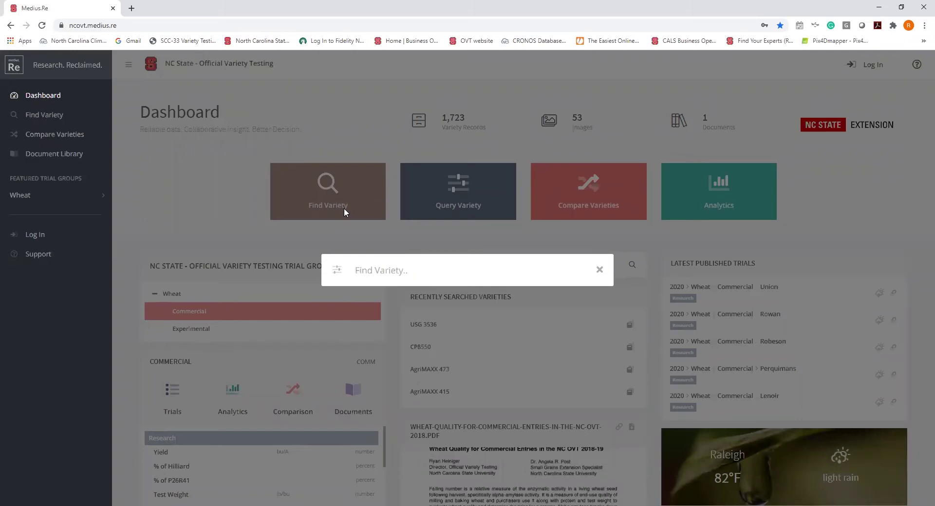
{"action": "type", "text": "96"}
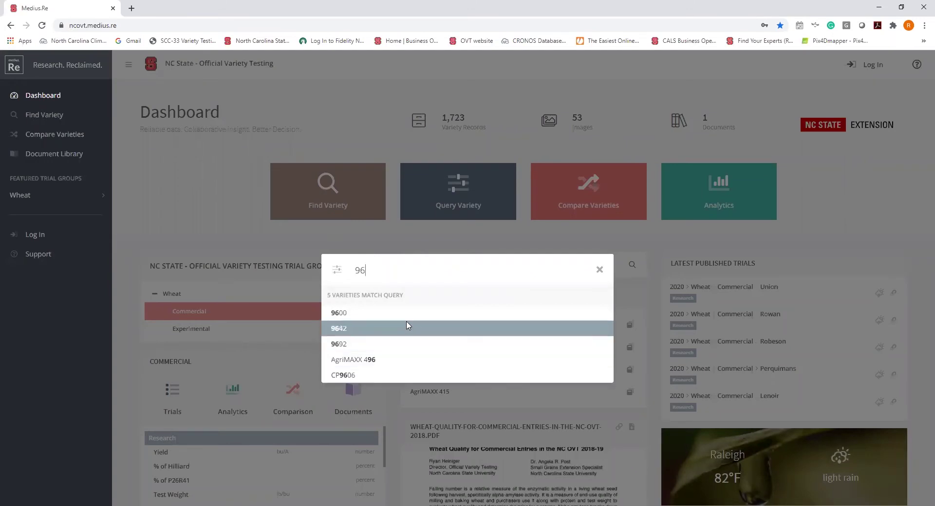
Step: Open CP9606's record and view its 2020 Union field photo on the Images tab
{"action": "left_click", "coordinate": [403, 376]}
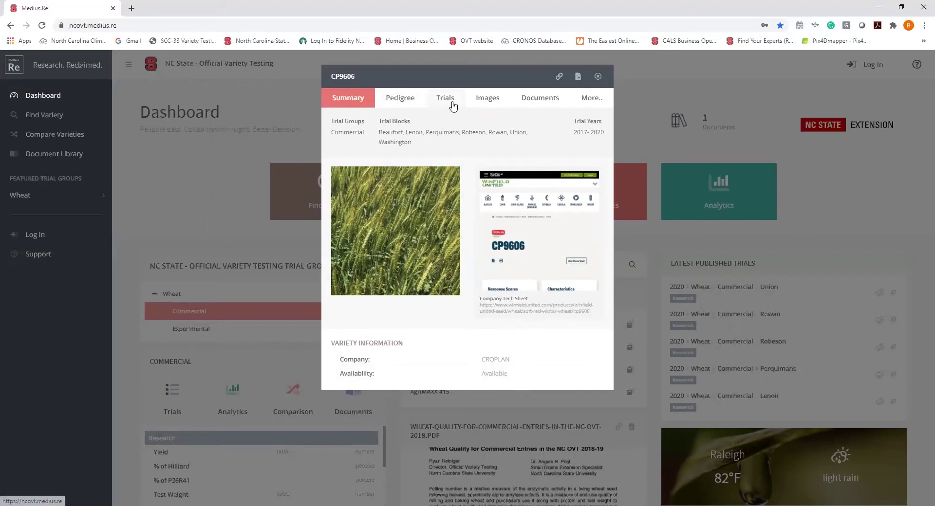
{"action": "left_click", "coordinate": [489, 99]}
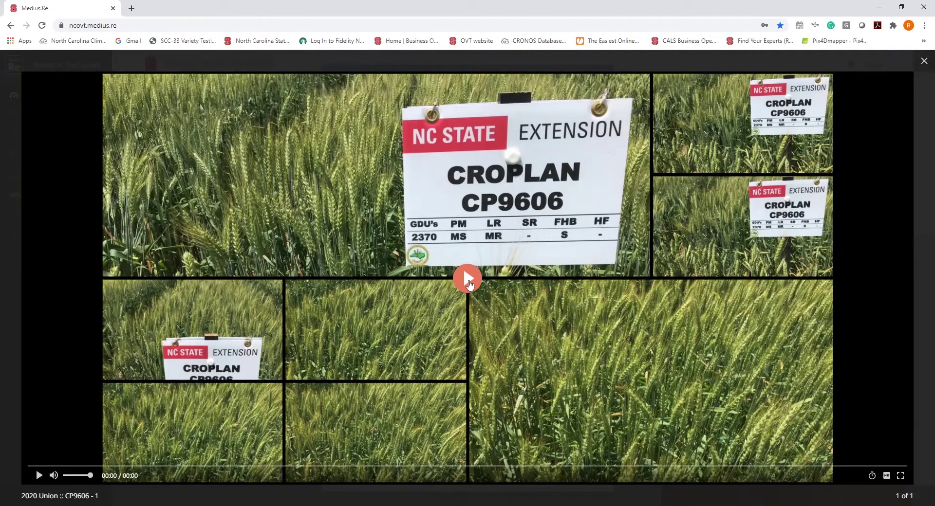
{"action": "left_click", "coordinate": [923, 61]}
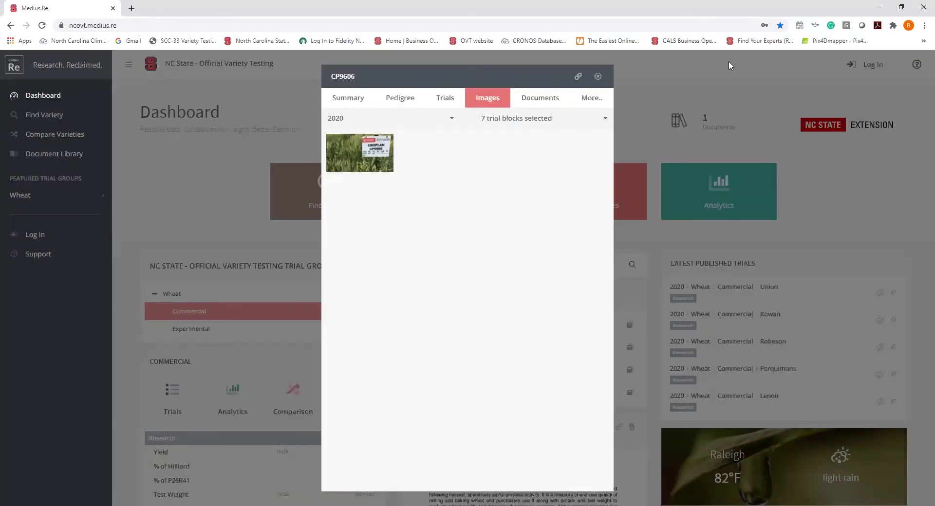
Step: Close CP9606 and bring up the Shirley variety record via a 'shi' search
{"action": "left_click", "coordinate": [598, 77]}
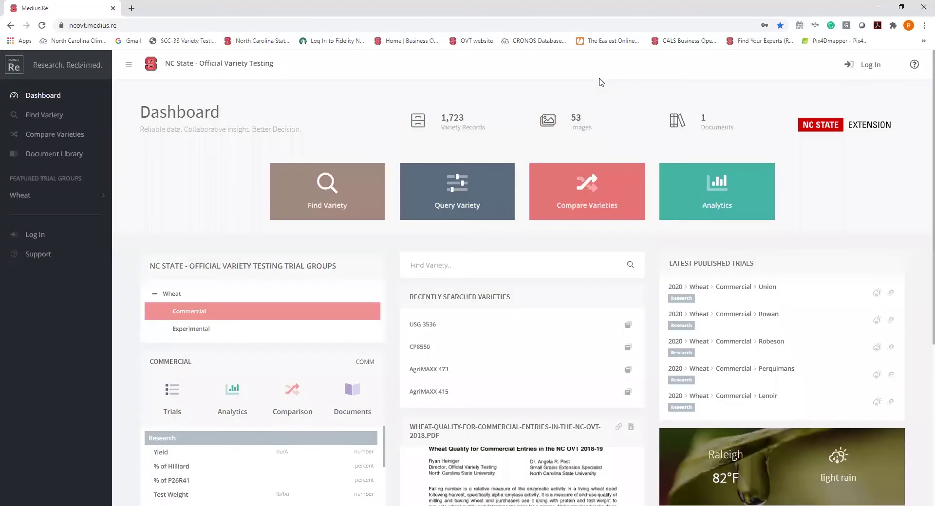
{"action": "left_click", "coordinate": [341, 180]}
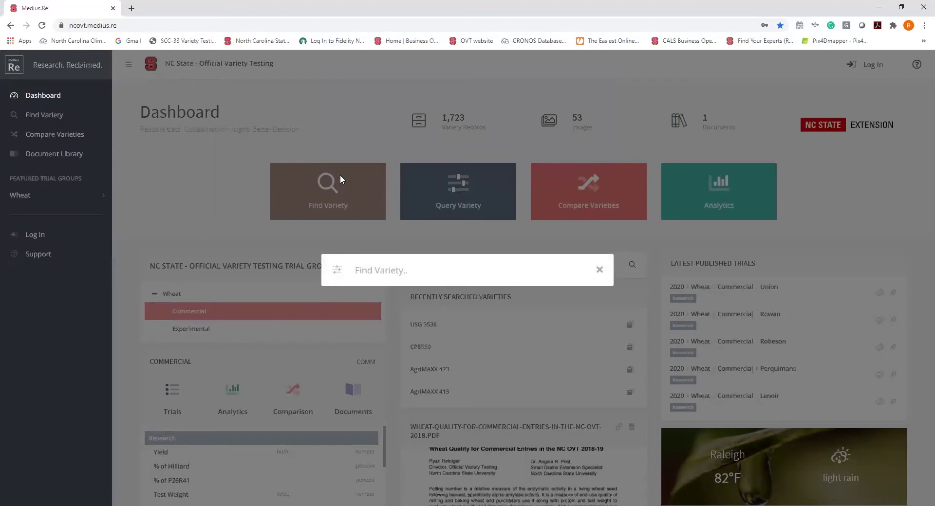
{"action": "type", "text": "sh"}
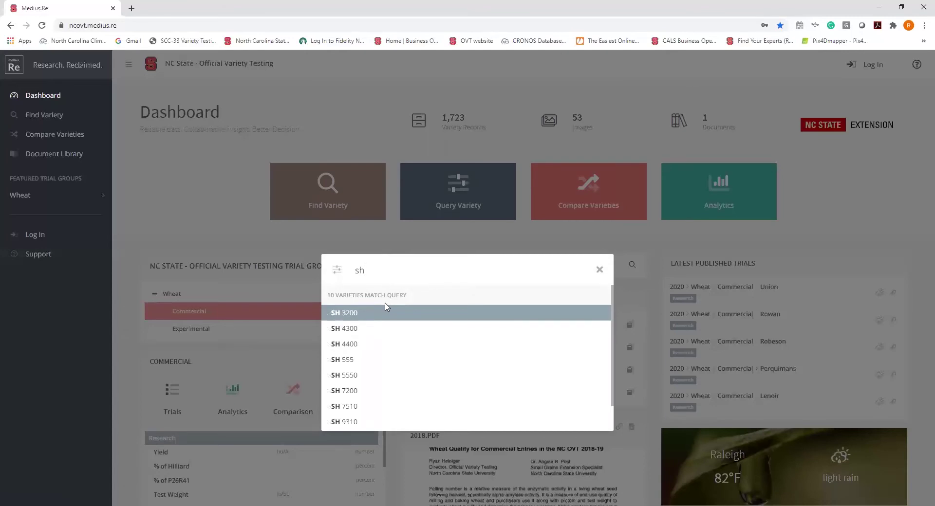
{"action": "type", "text": "i"}
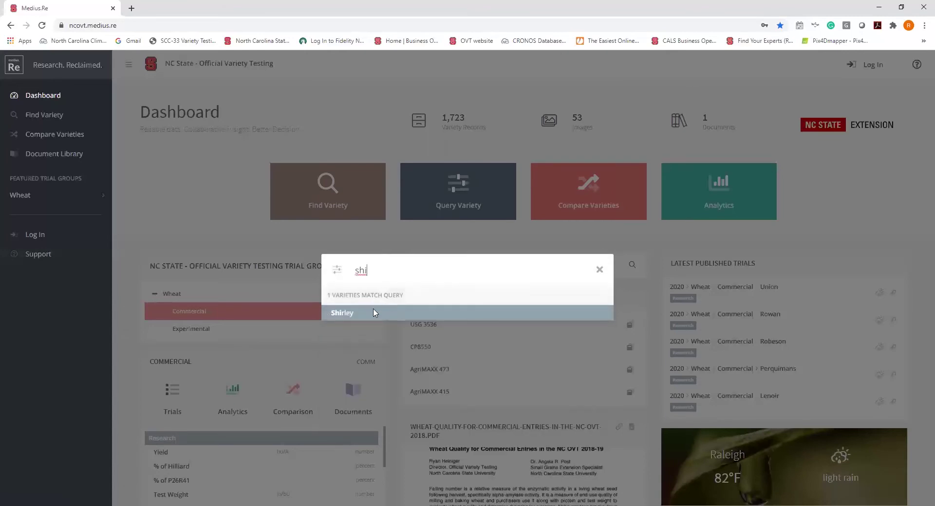
{"action": "left_click", "coordinate": [375, 312]}
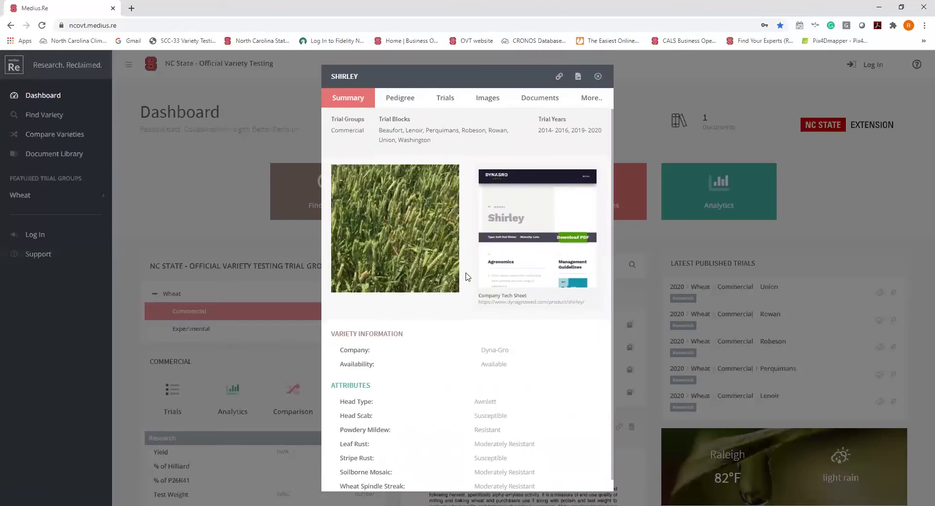
Step: Review Shirley's summary and disease ratings, then close the record back to the dashboard
{"action": "scroll", "coordinate": [428, 331], "scroll_direction": "down", "scroll_amount": 1}
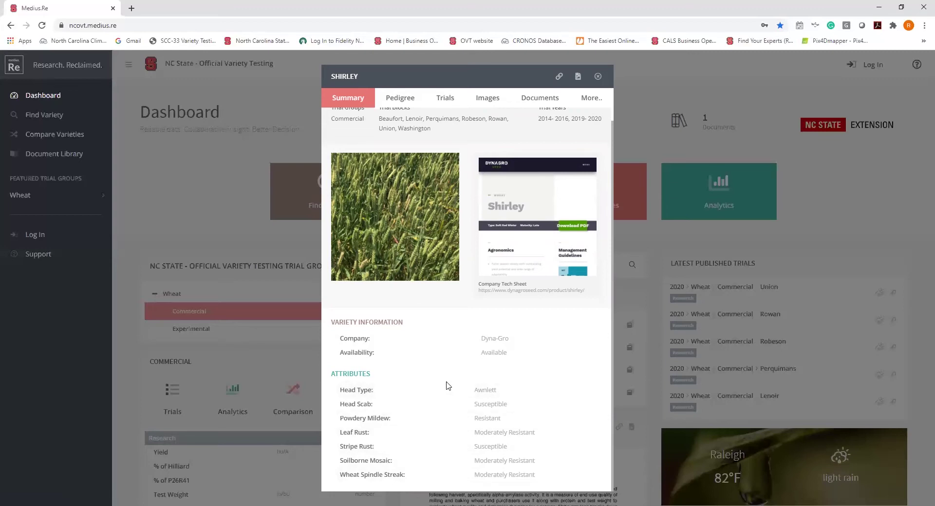
{"action": "scroll", "coordinate": [447, 386], "scroll_direction": "up", "scroll_amount": 1}
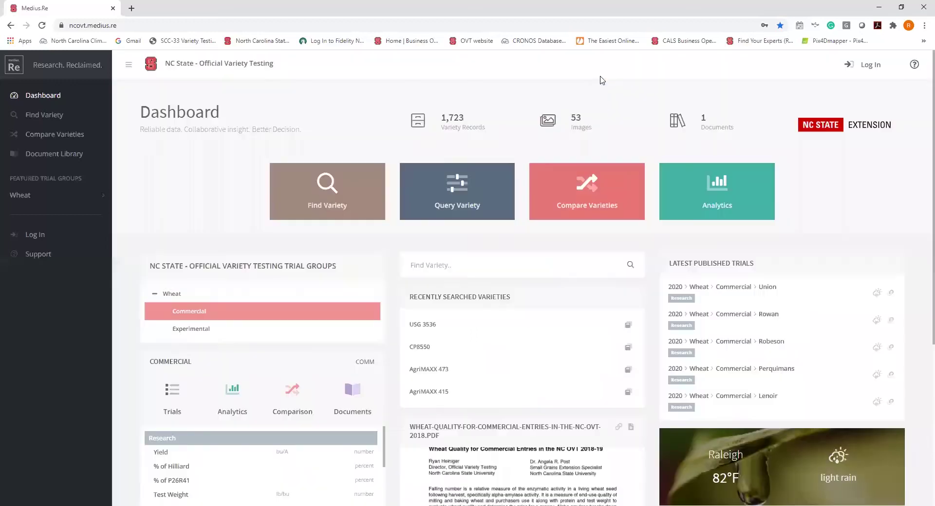
{"action": "left_click", "coordinate": [598, 77]}
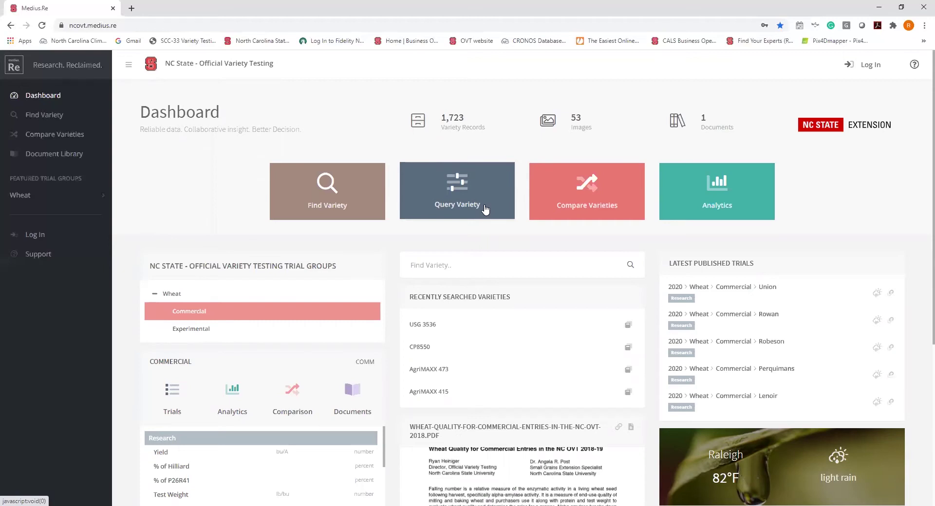
Step: Bring up the Query Variety form with its empty name and data-field condition
{"action": "left_click", "coordinate": [465, 189]}
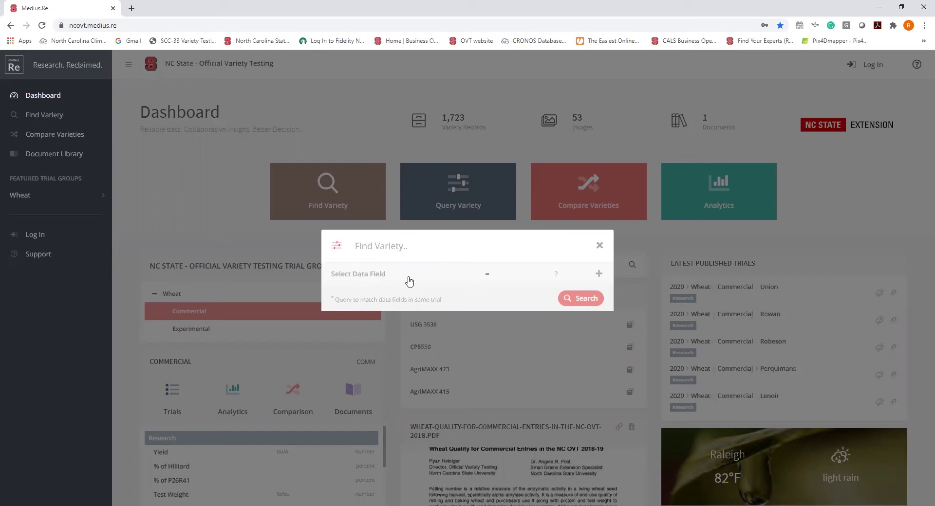
Step: Add three more condition rows, giving four AND-joined query conditions
{"action": "left_click", "coordinate": [598, 276]}
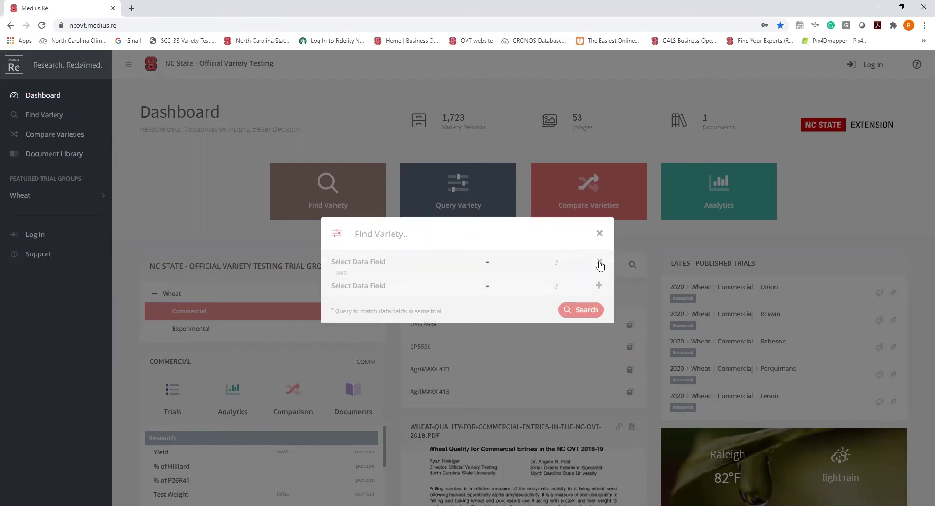
{"action": "left_click", "coordinate": [599, 287]}
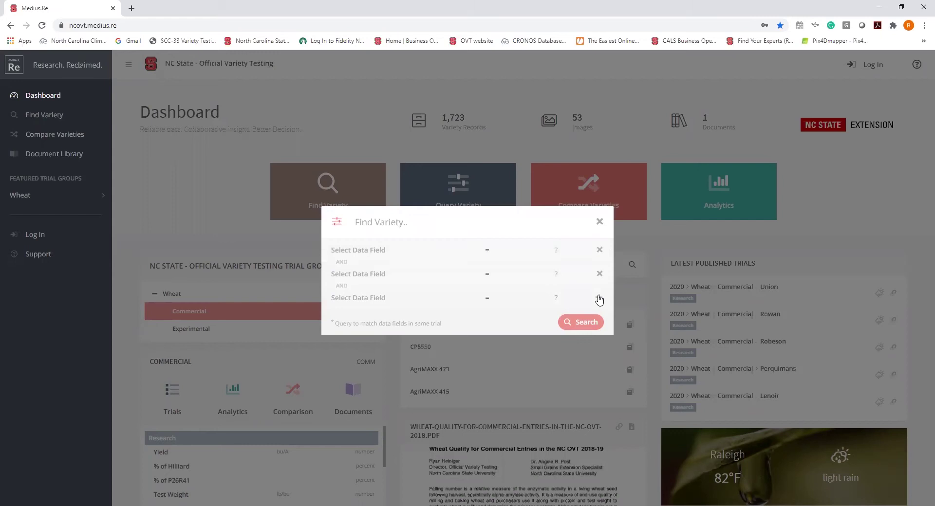
{"action": "left_click", "coordinate": [599, 298]}
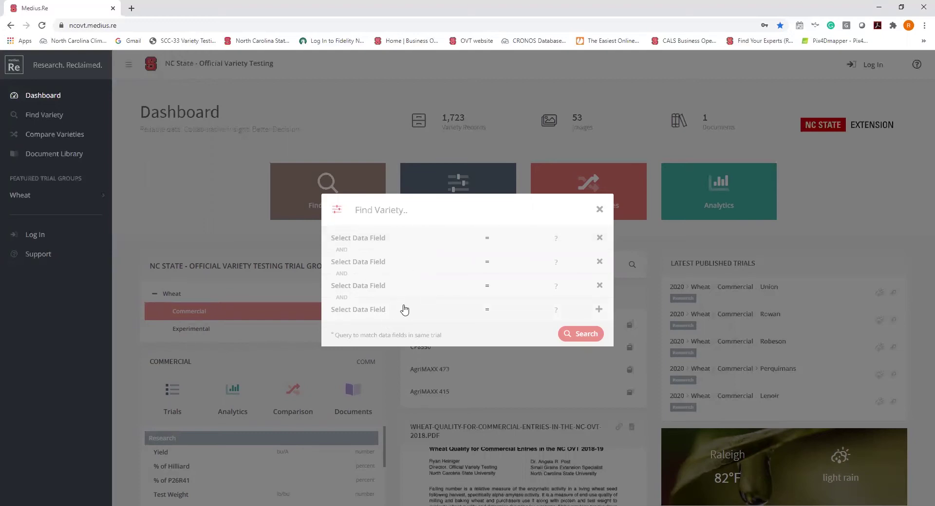
Step: Set the first query condition's data field to Head Scab, ready to pick a rating
{"action": "left_click", "coordinate": [394, 240]}
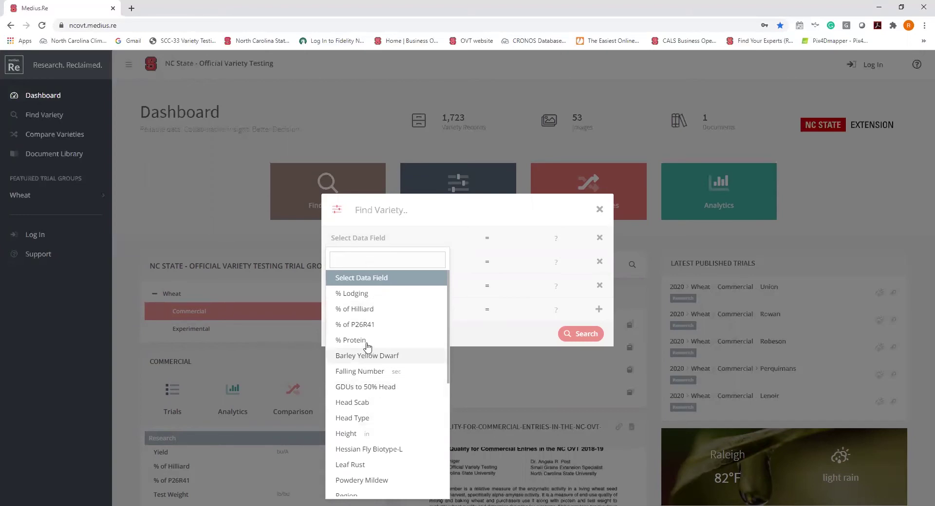
{"action": "mouse_move", "coordinate": [449, 362]}
{"action": "left_mouse_down"}
{"action": "mouse_move", "coordinate": [463, 467]}
{"action": "mouse_move", "coordinate": [457, 347]}
{"action": "left_mouse_up"}
{"action": "left_click", "coordinate": [404, 405]}
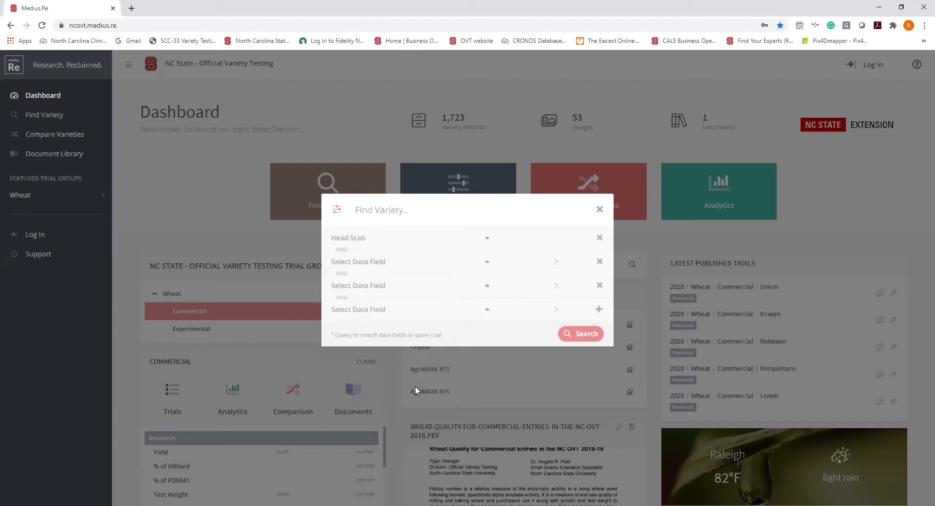
{"action": "left_click", "coordinate": [545, 241]}
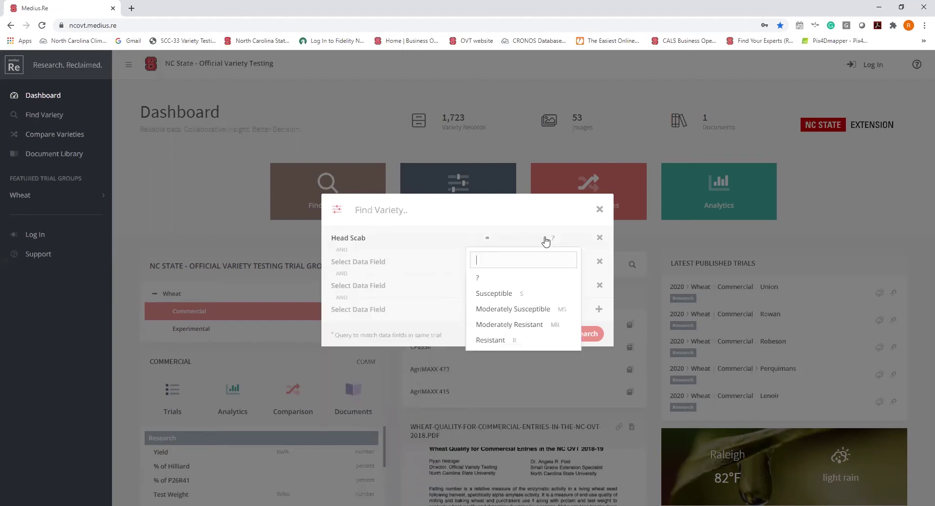
Step: Match Head Scab Moderately Resistant and make the second condition Test Weight > 58 lb/bu
{"action": "left_click", "coordinate": [542, 327]}
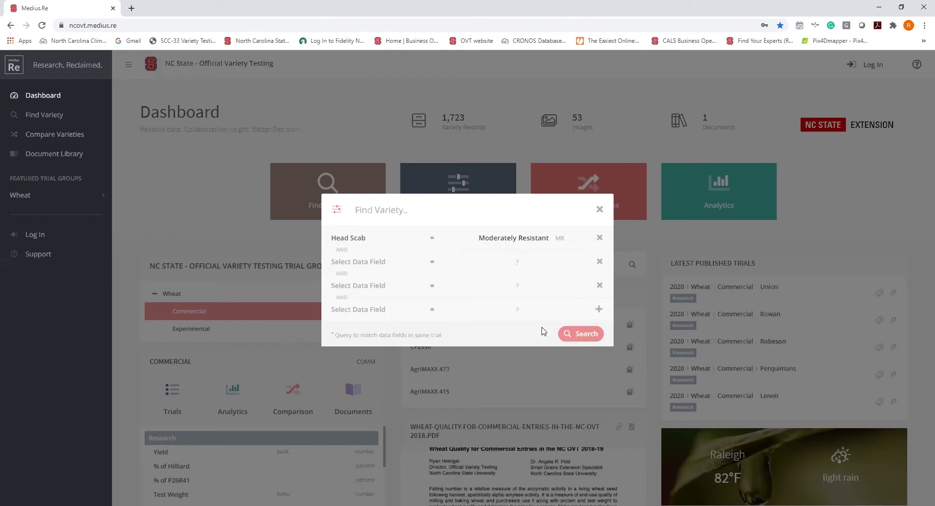
{"action": "left_click", "coordinate": [389, 263]}
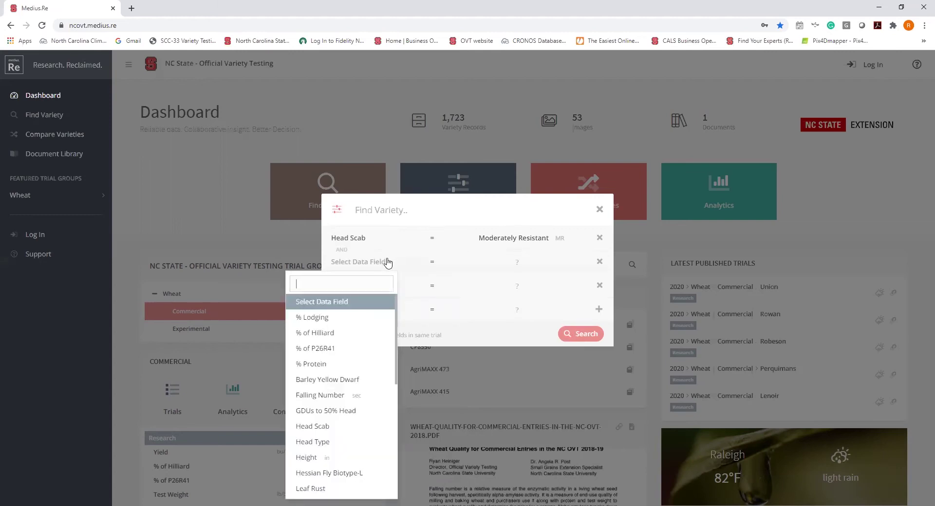
{"action": "type", "text": "test"}
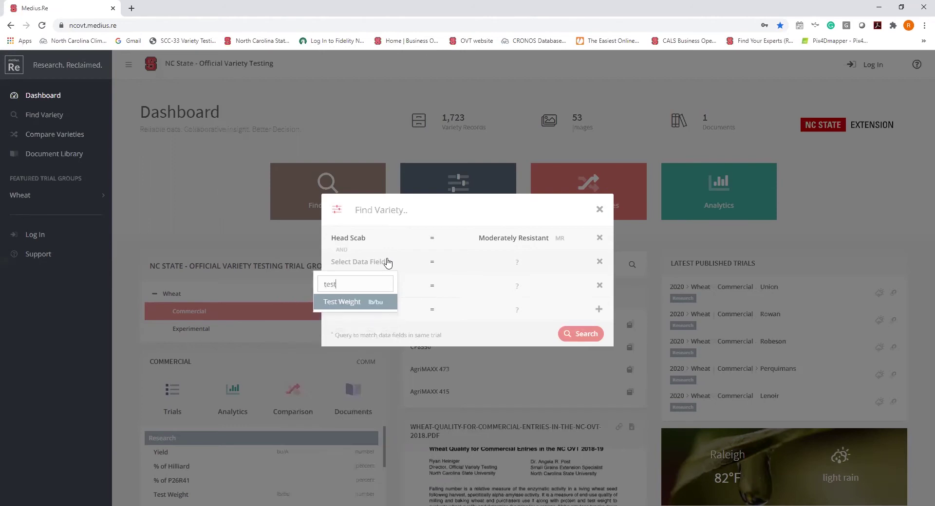
{"action": "left_click", "coordinate": [360, 304]}
{"action": "left_click", "coordinate": [445, 263]}
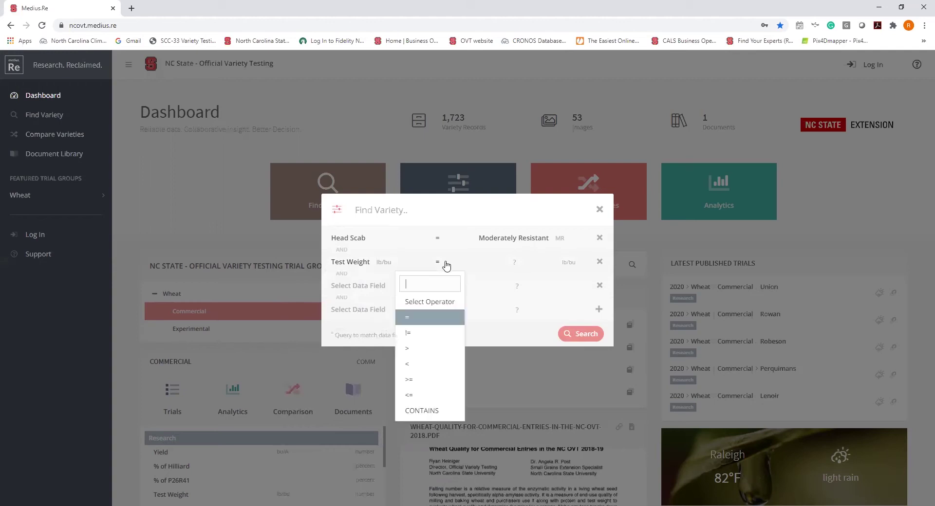
{"action": "left_click", "coordinate": [417, 349]}
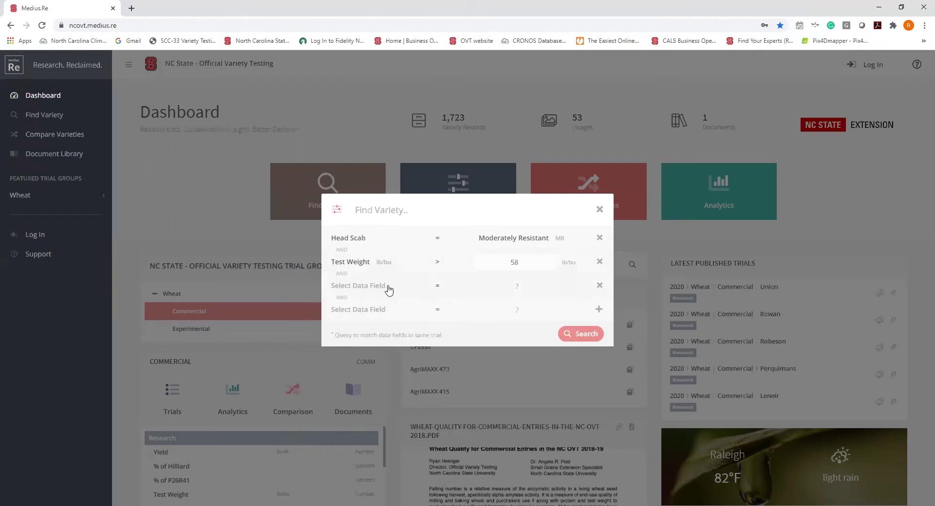
Step: Make the third condition Falling Number greater than 280 sec
{"action": "left_click", "coordinate": [388, 290]}
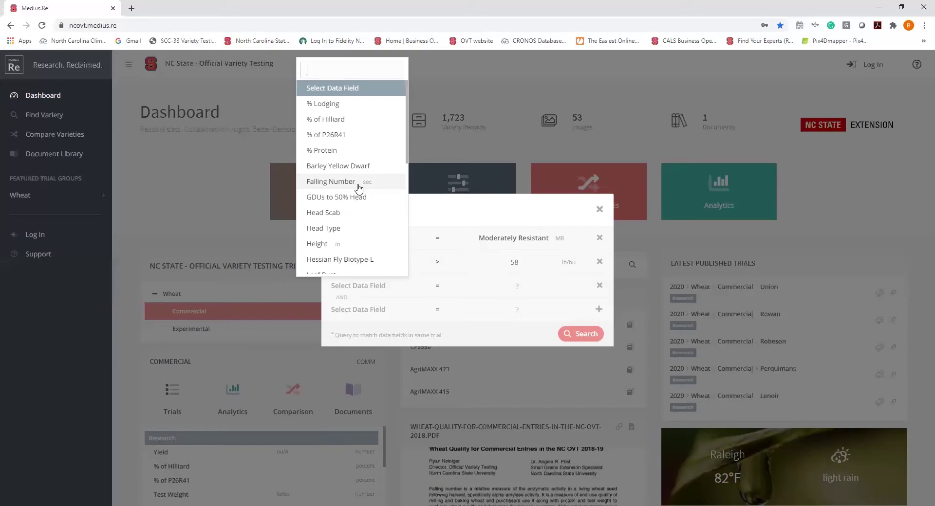
{"action": "left_click", "coordinate": [336, 182]}
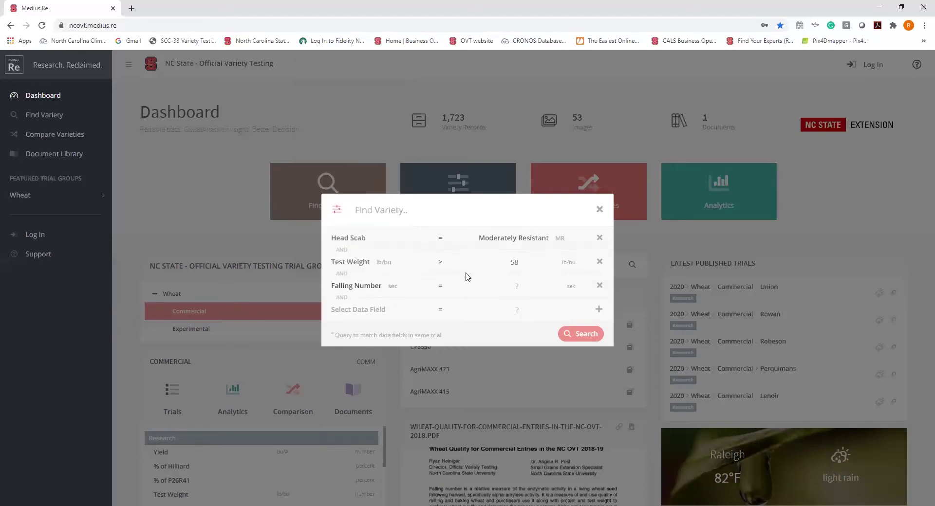
{"action": "left_click", "coordinate": [442, 289]}
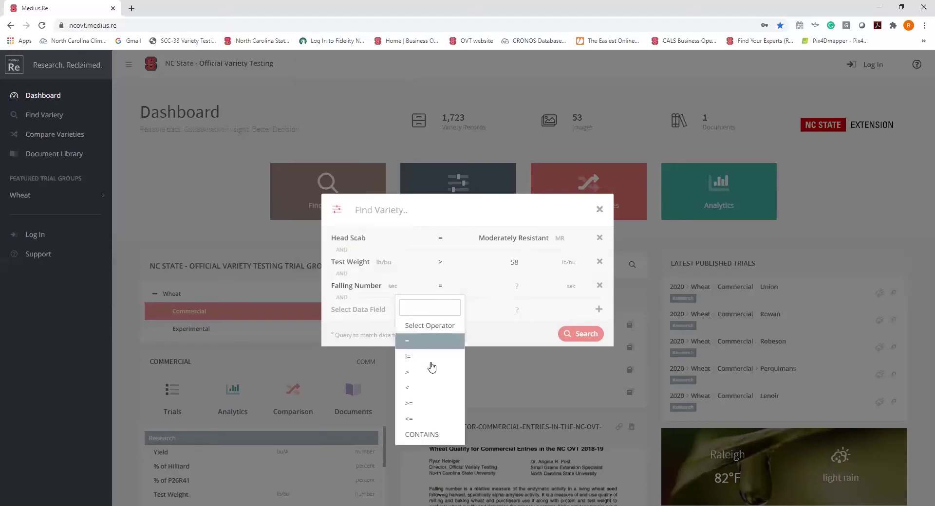
{"action": "left_click", "coordinate": [430, 381]}
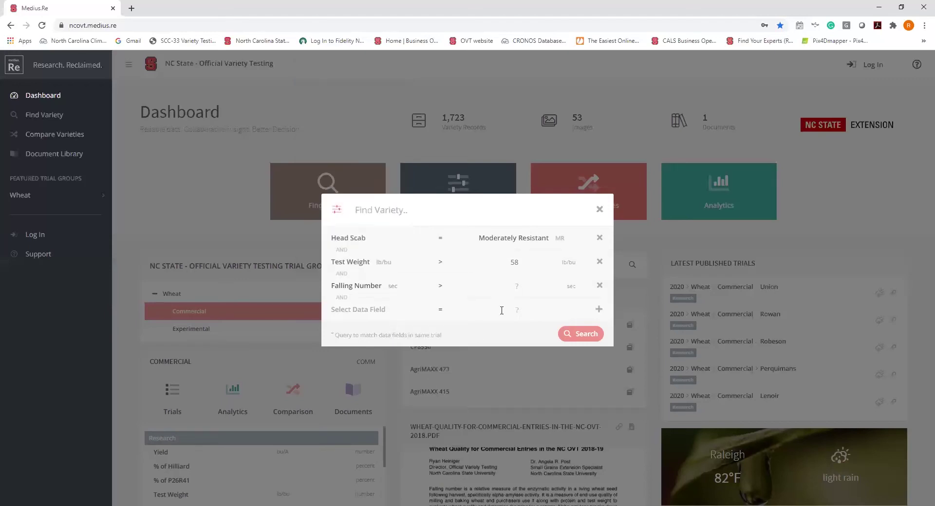
{"action": "left_click", "coordinate": [517, 286]}
{"action": "type", "text": "280"}
Step: Set the fourth condition to Yield greater than 75 bu/A
{"action": "left_click", "coordinate": [378, 316]}
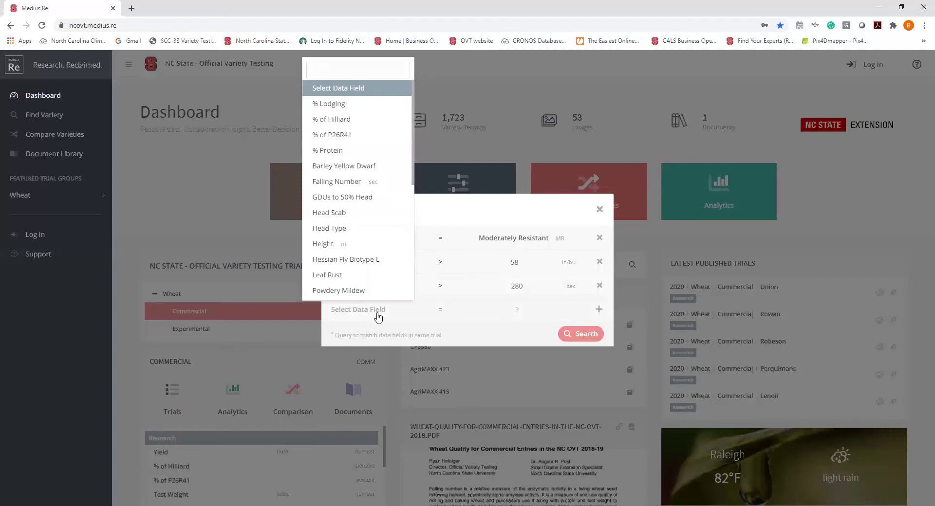
{"action": "scroll", "coordinate": [372, 286], "scroll_direction": "down", "scroll_amount": 3}
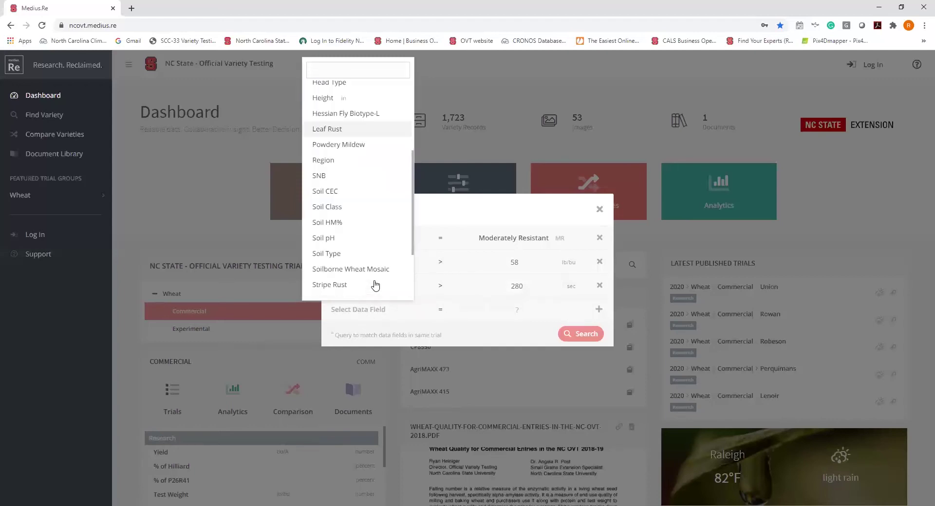
{"action": "scroll", "coordinate": [375, 285], "scroll_direction": "down", "scroll_amount": 3}
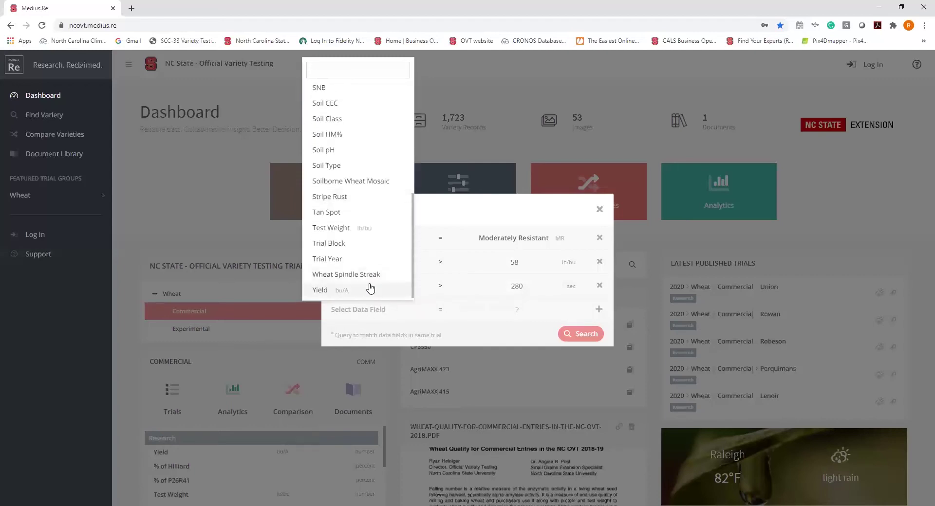
{"action": "left_click", "coordinate": [372, 290]}
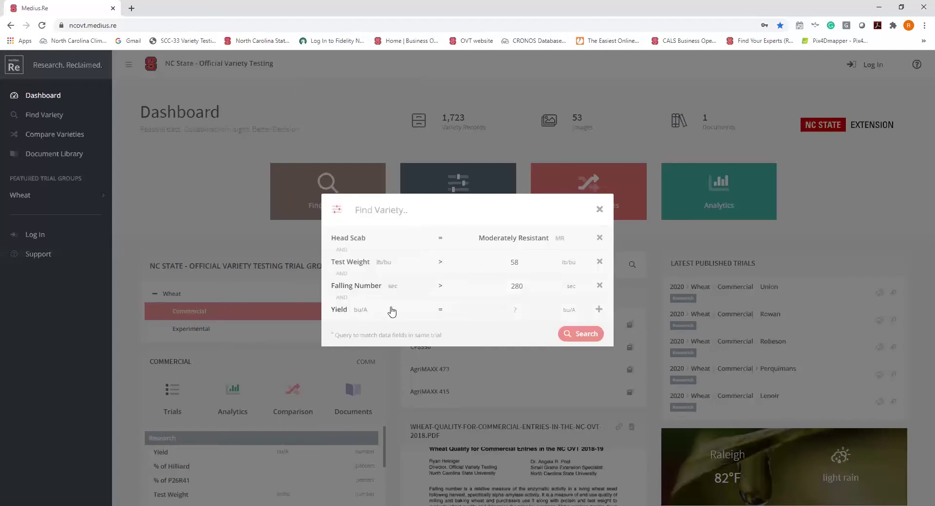
{"action": "left_click", "coordinate": [440, 311]}
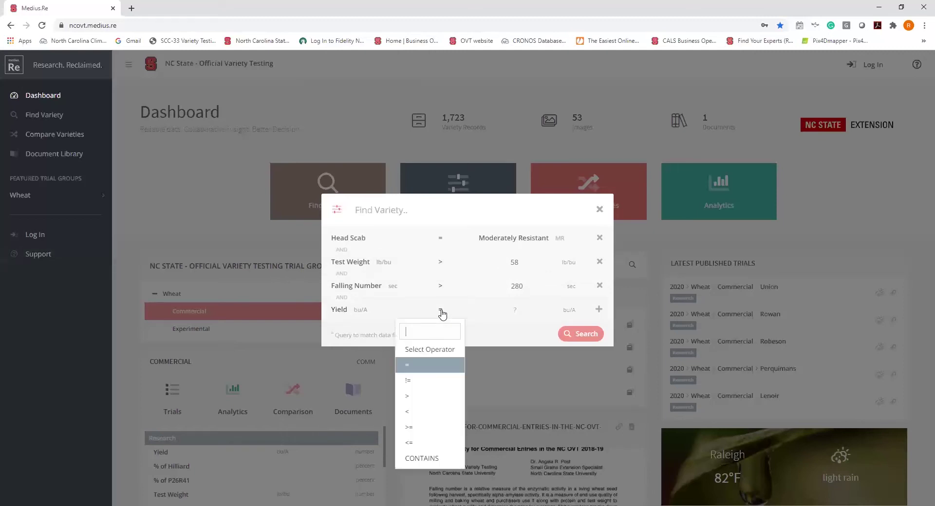
{"action": "left_click", "coordinate": [424, 396]}
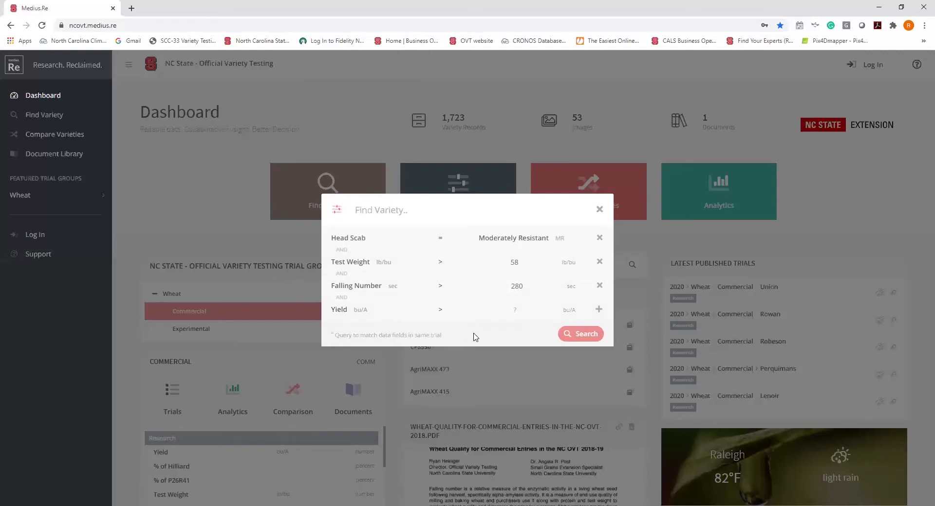
{"action": "type", "text": "5"}
Step: Run the four-condition search and compare the results, showing yields of 82.2, 87.9, 90.5 and 85.8 bu/A
{"action": "left_click", "coordinate": [577, 341]}
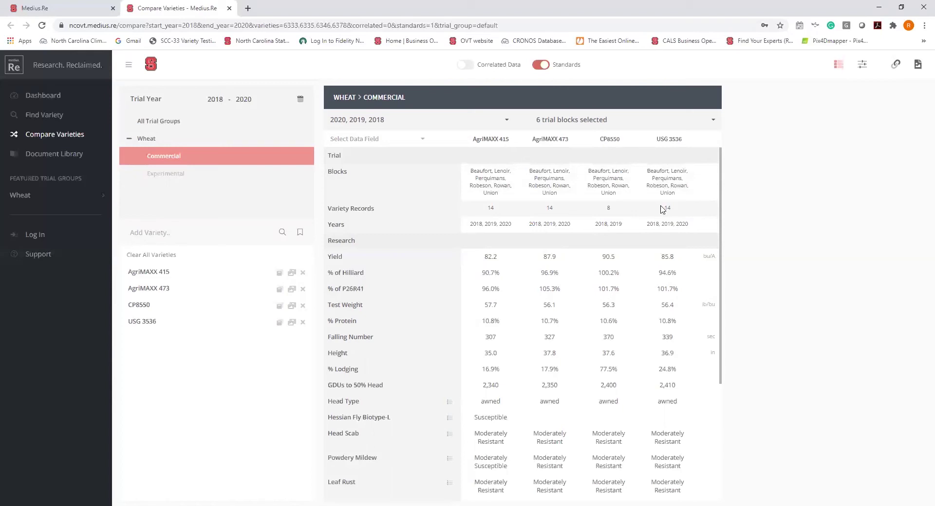
Step: Turn on Correlated Data and expand Yield into per-location results (86.0, 93.8, 90.5, 90.6 bu/A)
{"action": "left_click", "coordinate": [465, 65]}
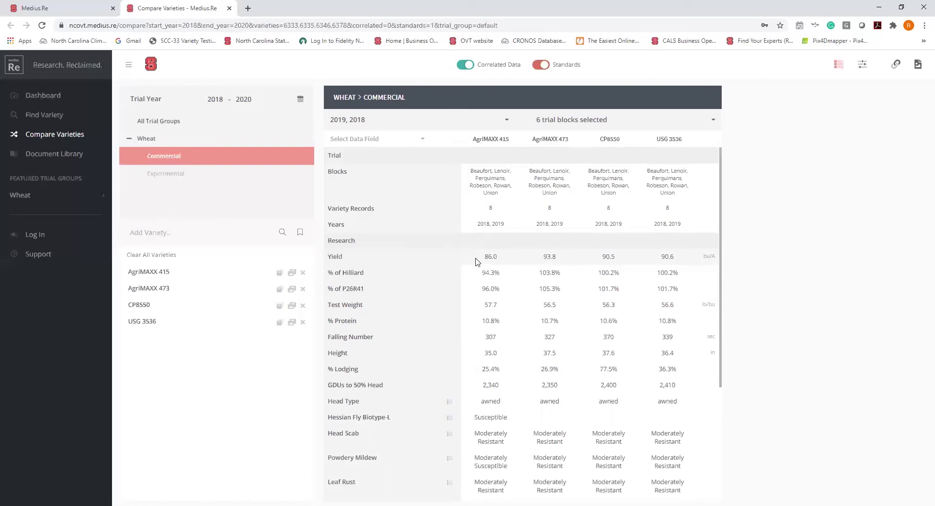
{"action": "left_click", "coordinate": [336, 258]}
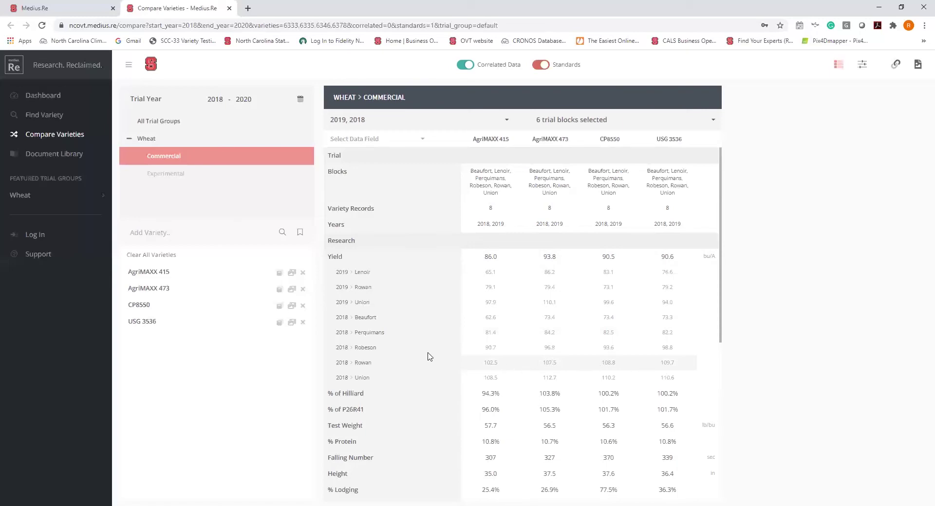
Step: Collapse the expanded Yield row so its per-site trial sub-rows are hidden again
{"action": "left_click", "coordinate": [335, 260]}
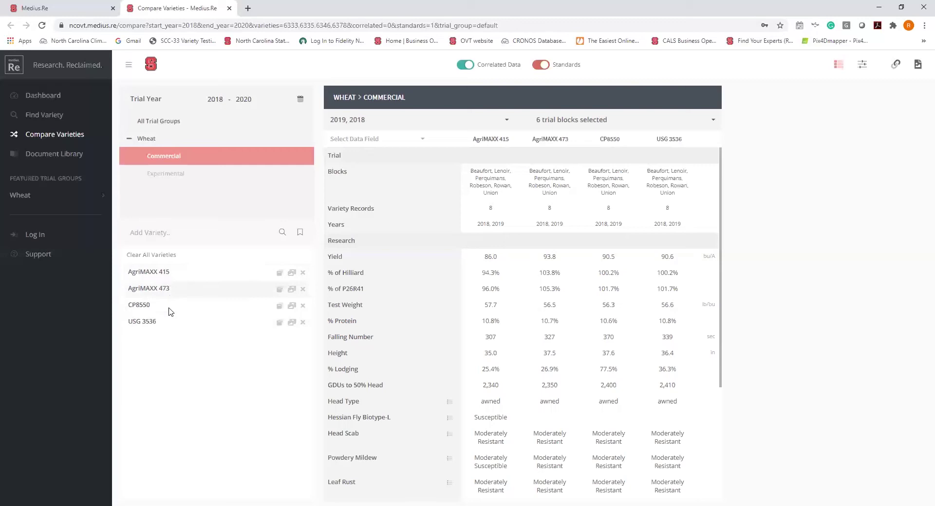
{"action": "left_click", "coordinate": [279, 276]}
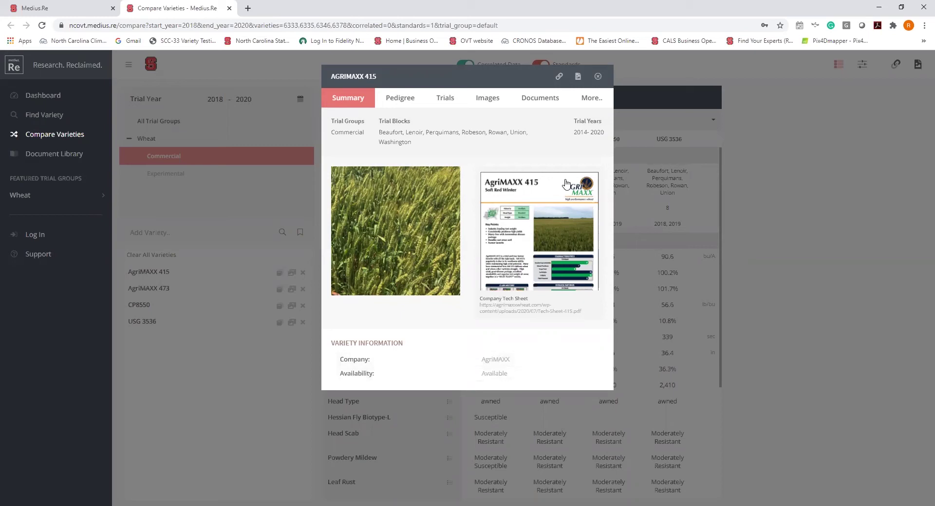
{"action": "left_click", "coordinate": [559, 78]}
{"action": "left_click", "coordinate": [597, 76]}
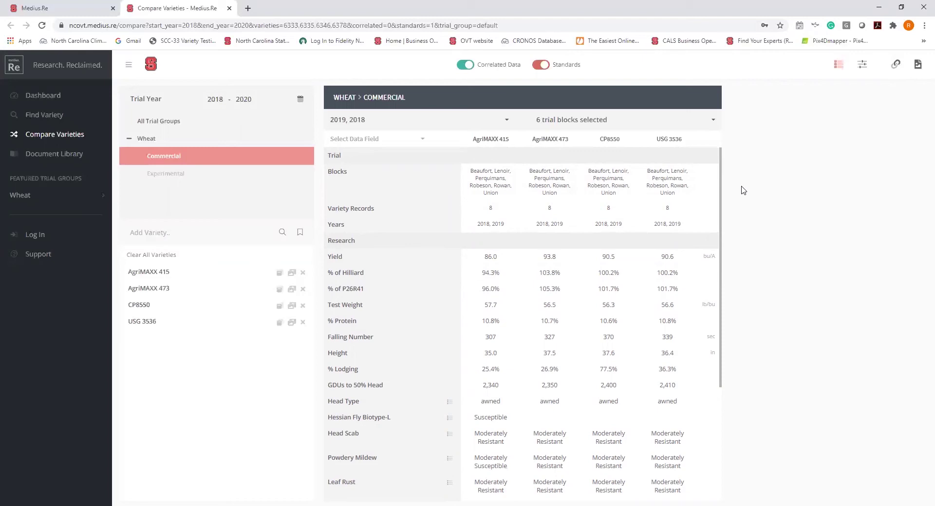
Step: Return to the Official Variety Testing dashboard from the left sidebar
{"action": "left_click", "coordinate": [193, 97]}
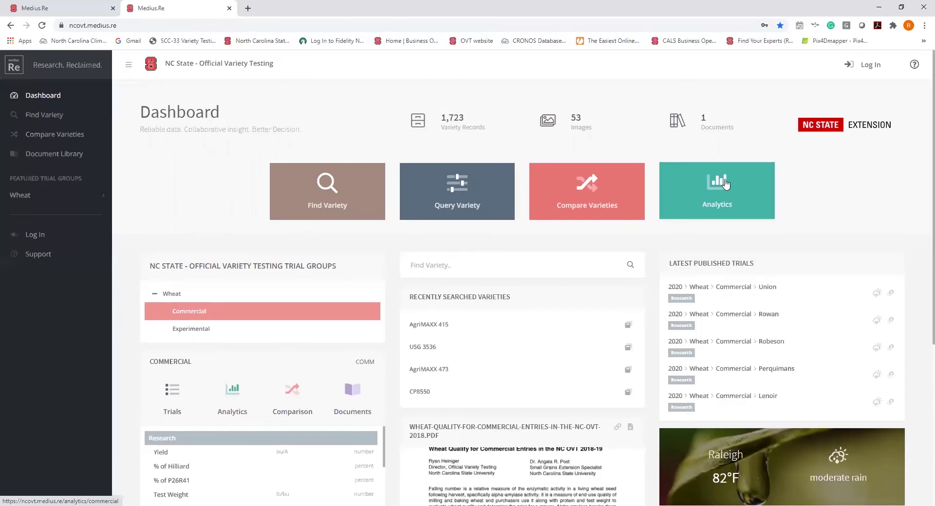
Step: Open Analytics / Wheat / Commercial to view 2020 yield per variety by location
{"action": "left_click", "coordinate": [725, 184]}
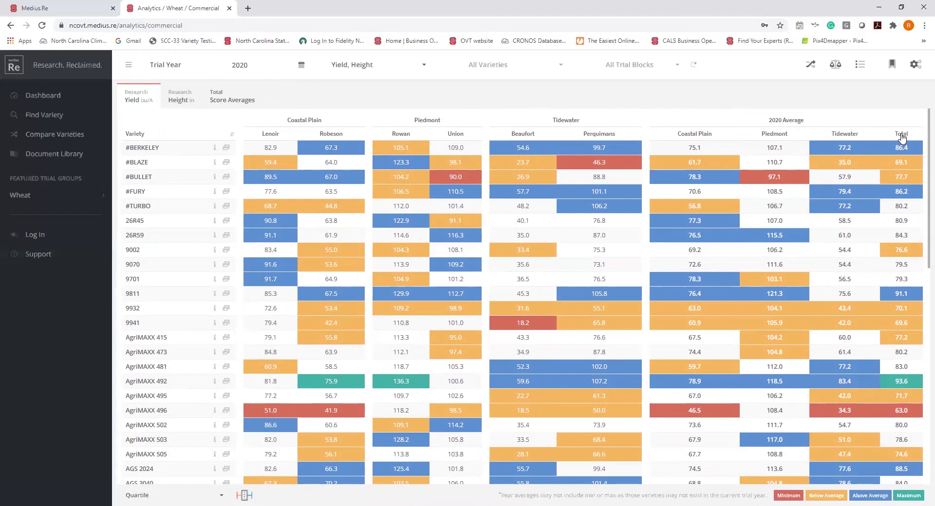
Step: Sort the 2020 wheat yield table by Total, highest first, and review the rankings
{"action": "left_click", "coordinate": [901, 134]}
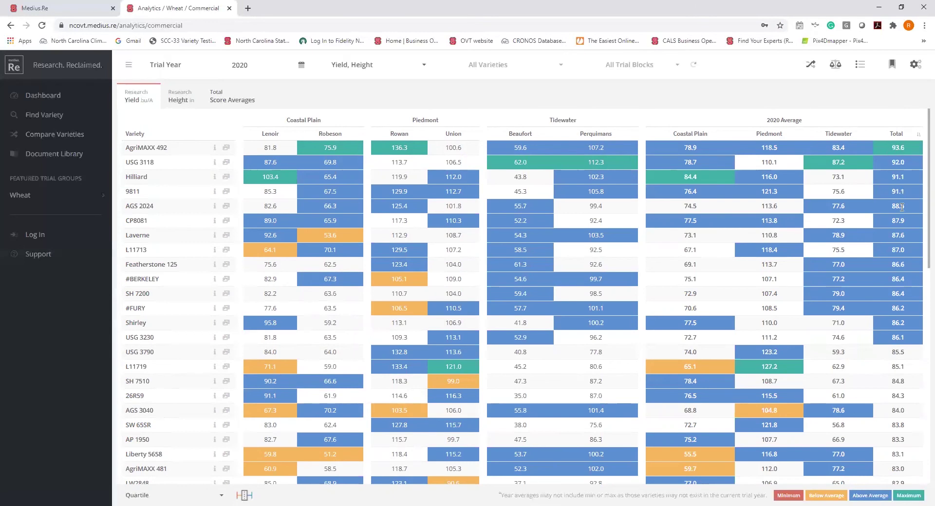
{"action": "scroll", "coordinate": [902, 207], "scroll_direction": "down", "scroll_amount": 15}
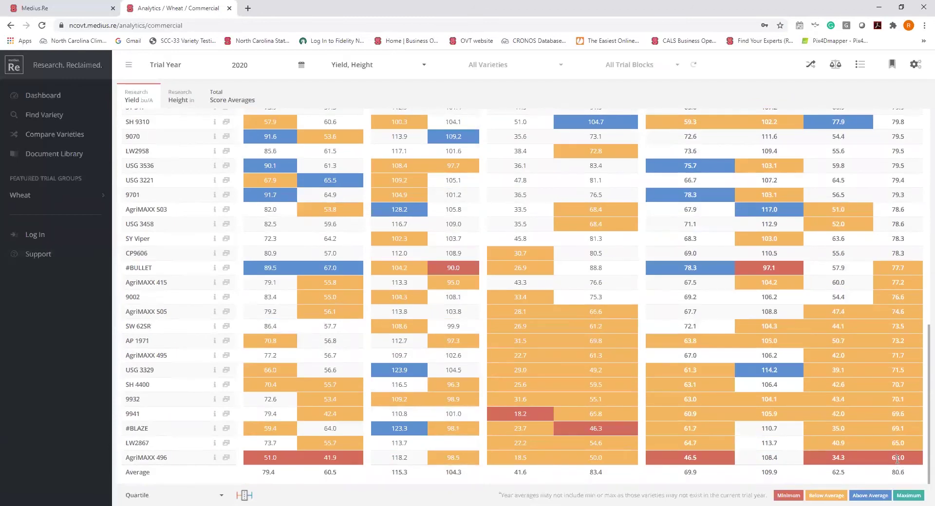
{"action": "scroll", "coordinate": [904, 404], "scroll_direction": "up", "scroll_amount": 15}
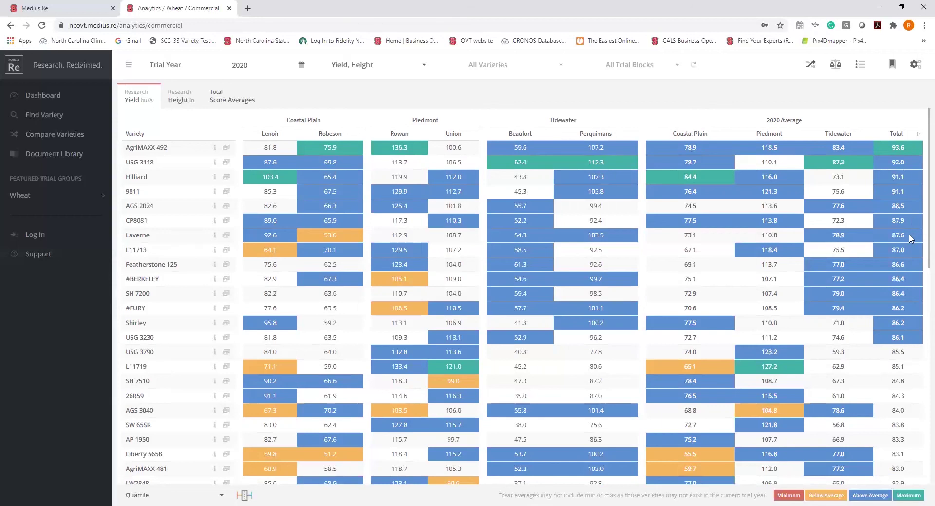
{"action": "scroll", "coordinate": [911, 234], "scroll_direction": "down", "scroll_amount": 10}
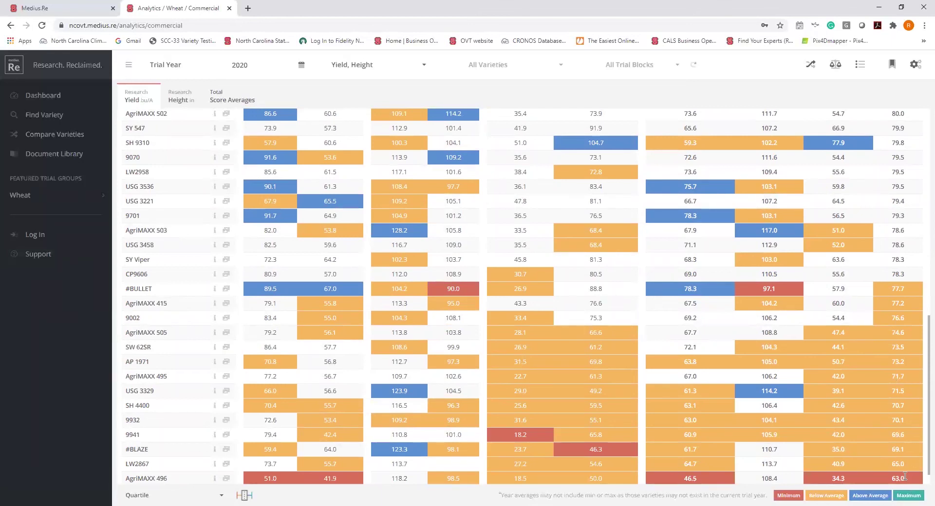
{"action": "scroll", "coordinate": [880, 341], "scroll_direction": "up", "scroll_amount": 10}
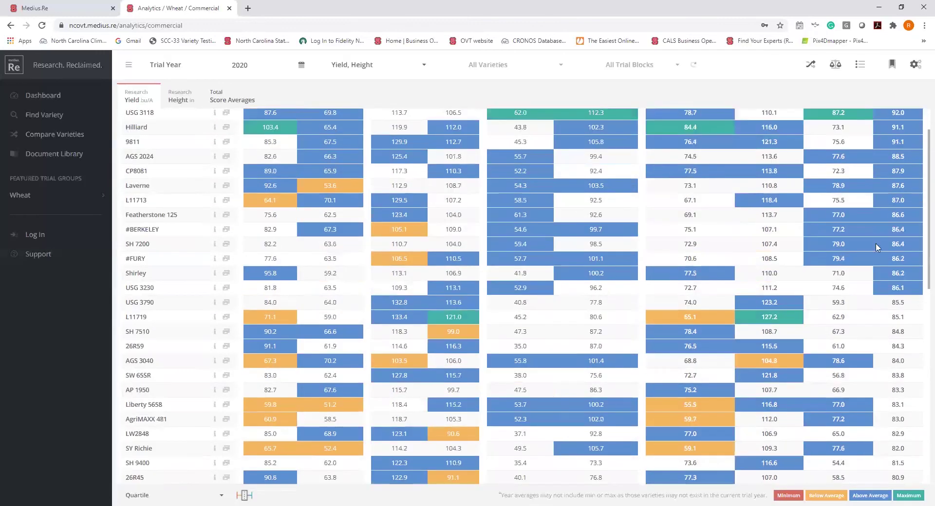
{"action": "scroll", "coordinate": [842, 153], "scroll_direction": "up", "scroll_amount": 3}
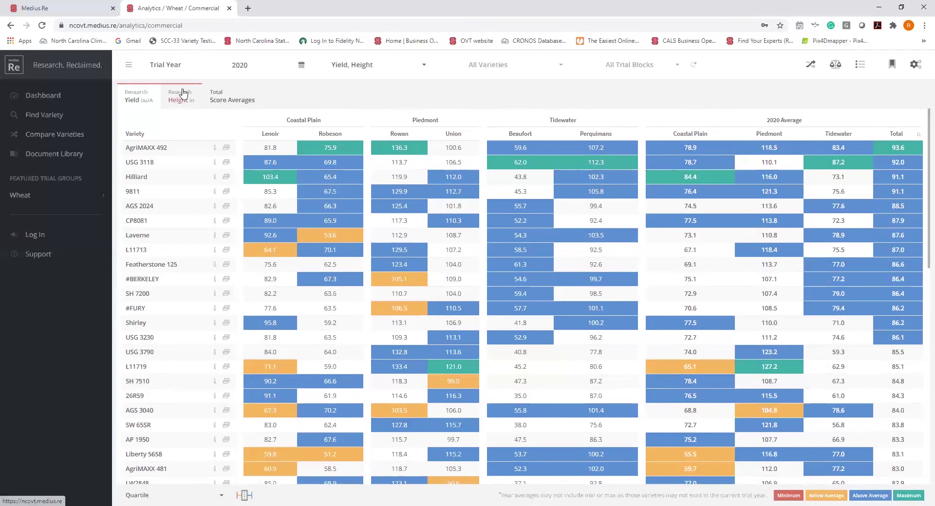
Step: Add % Protein as a displayed data field and view its results table
{"action": "left_click", "coordinate": [424, 65]}
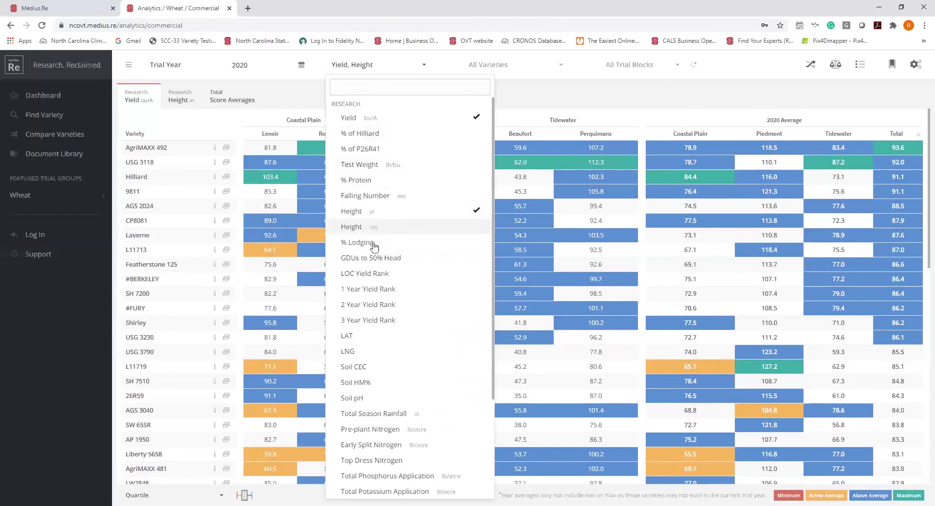
{"action": "left_click", "coordinate": [376, 184]}
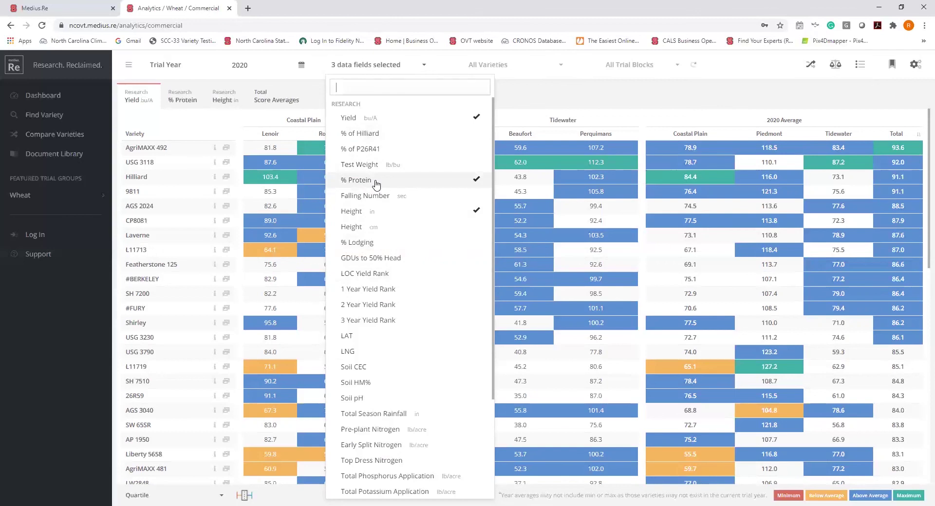
{"action": "left_click", "coordinate": [180, 101]}
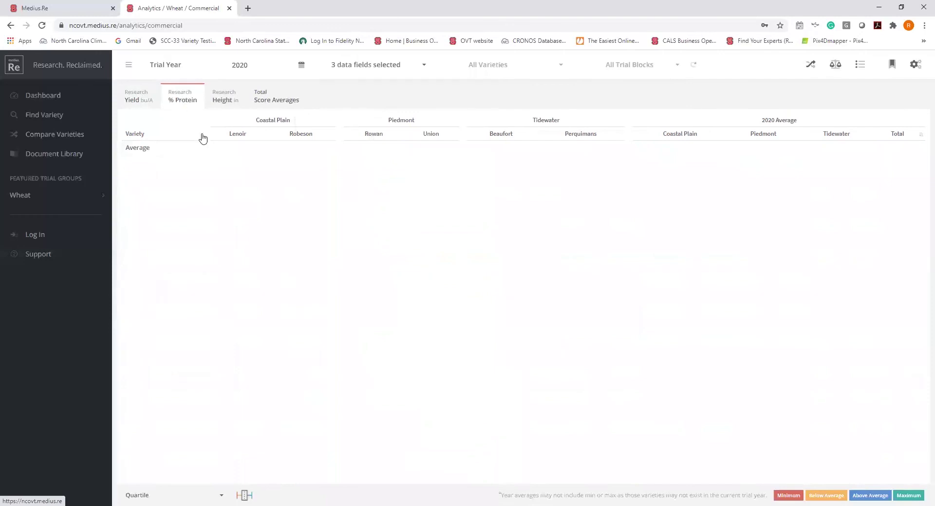
Step: Change the Trial Year to 2019 and view the Yield table
{"action": "left_click", "coordinate": [301, 68]}
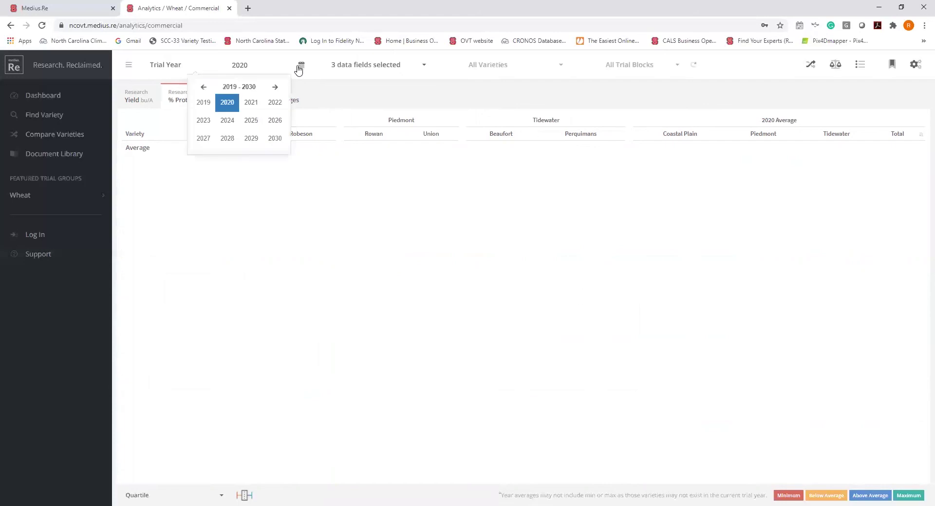
{"action": "left_click", "coordinate": [203, 104]}
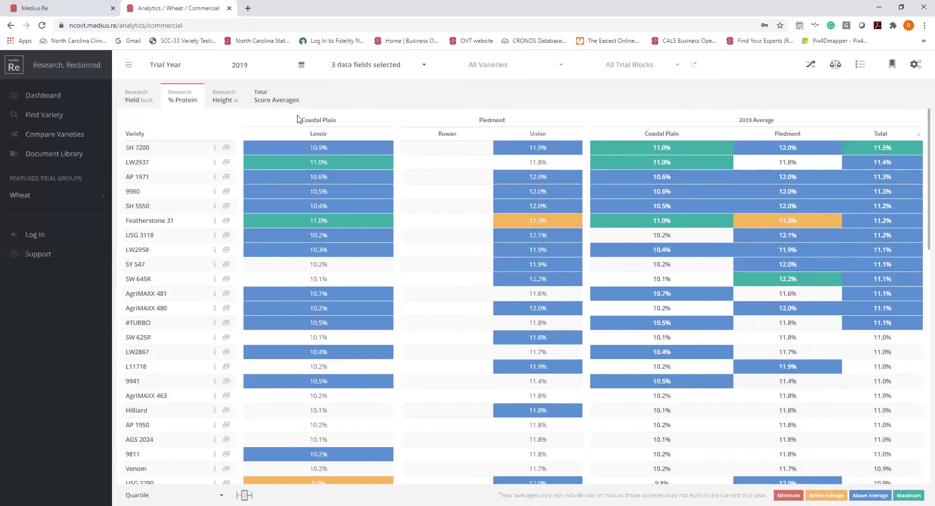
{"action": "left_click", "coordinate": [143, 100]}
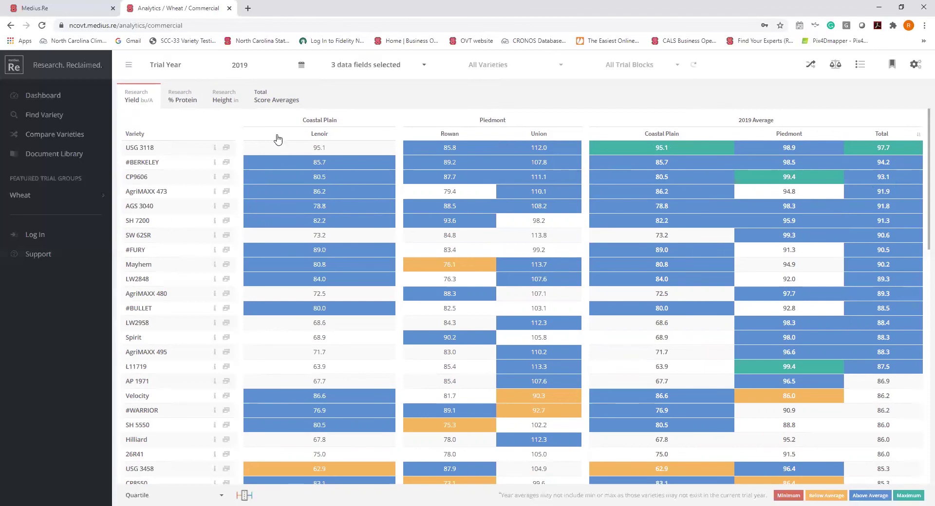
Step: Select the USG 3118 and CP9606 rows for side-by-side comparison
{"action": "left_click", "coordinate": [168, 149]}
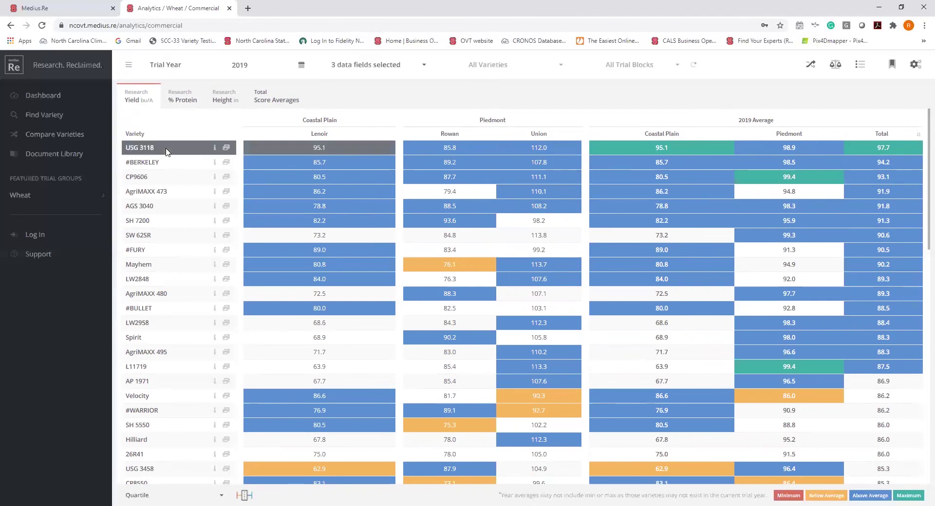
{"action": "left_click", "coordinate": [169, 176]}
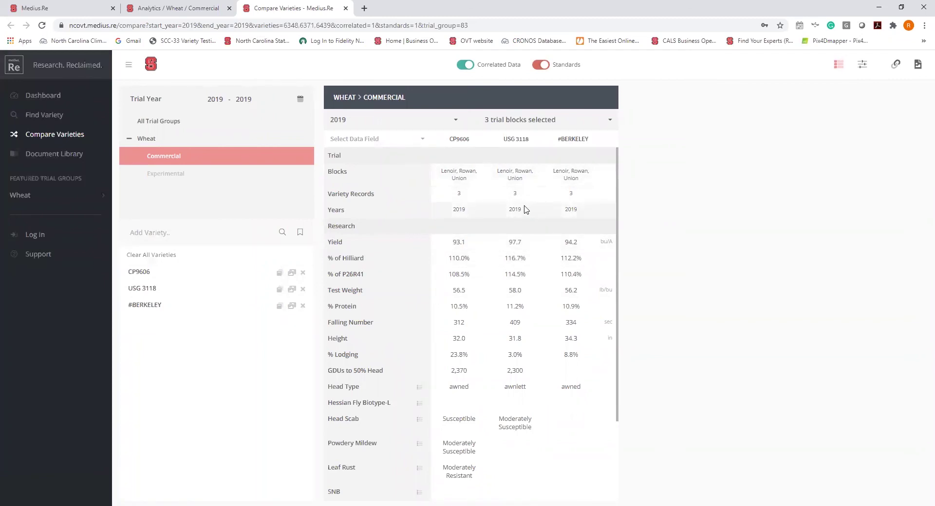
Step: Turn off Correlated Data, apply a 2018–2020 trial year range, then return to the dashboard
{"action": "left_click", "coordinate": [463, 69]}
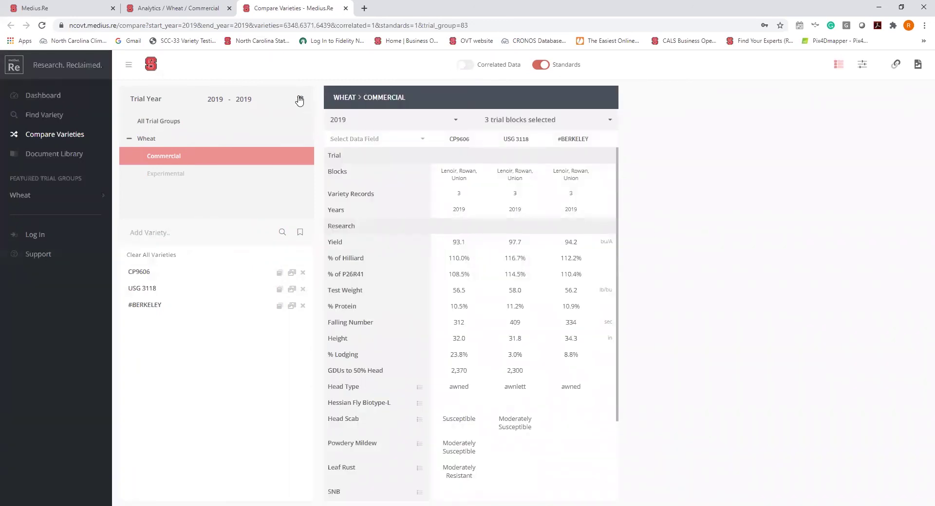
{"action": "left_click", "coordinate": [300, 100]}
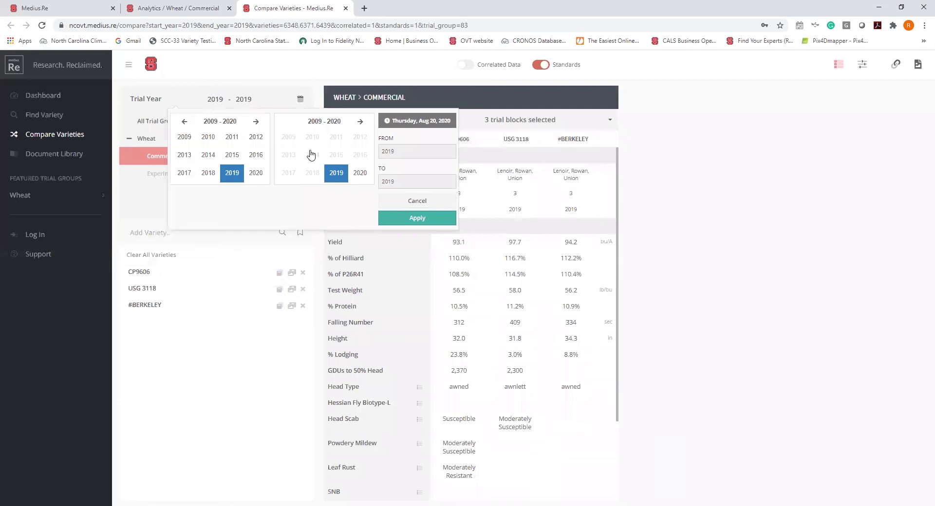
{"action": "left_click", "coordinate": [359, 173]}
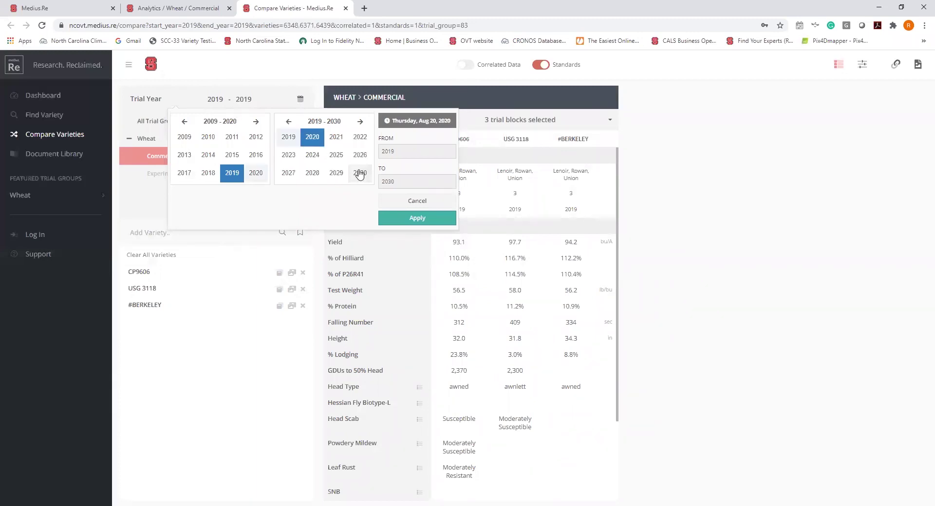
{"action": "left_click", "coordinate": [205, 175]}
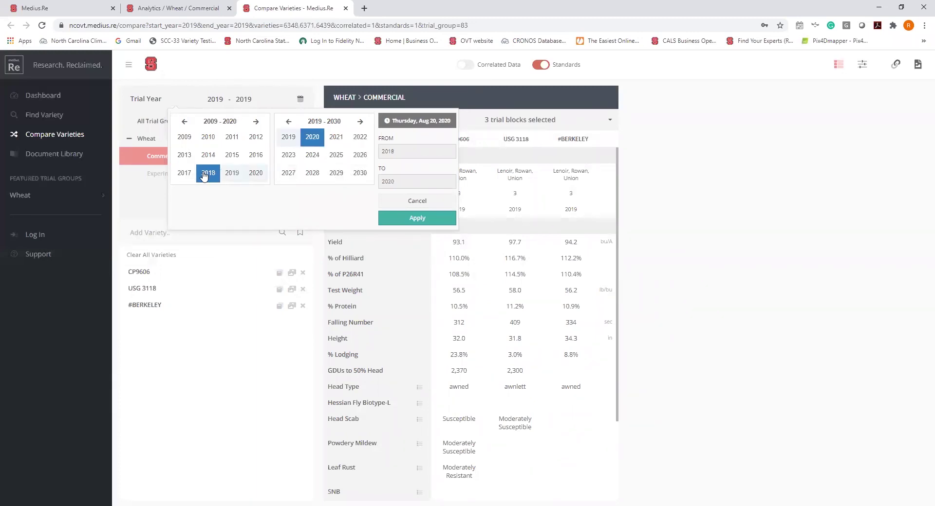
{"action": "left_click", "coordinate": [413, 220]}
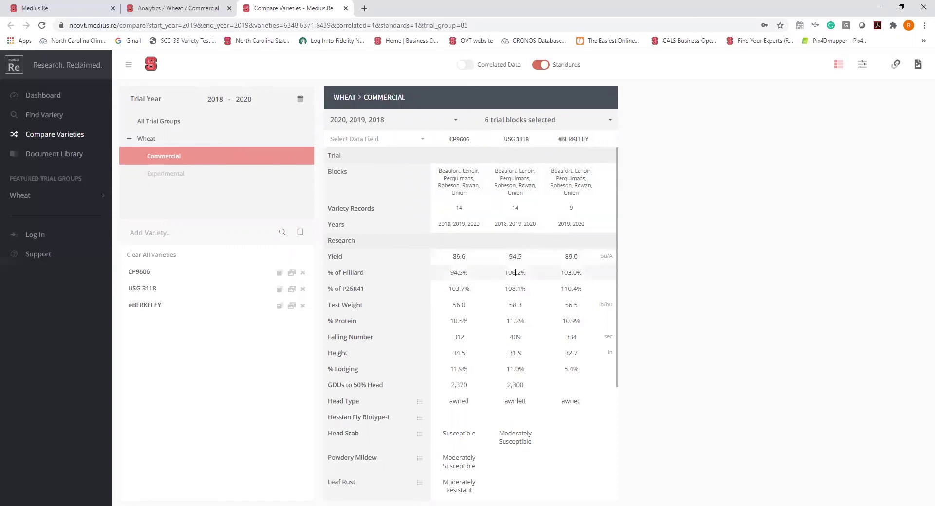
{"action": "key", "text": "ctrl+shift+Tab"}
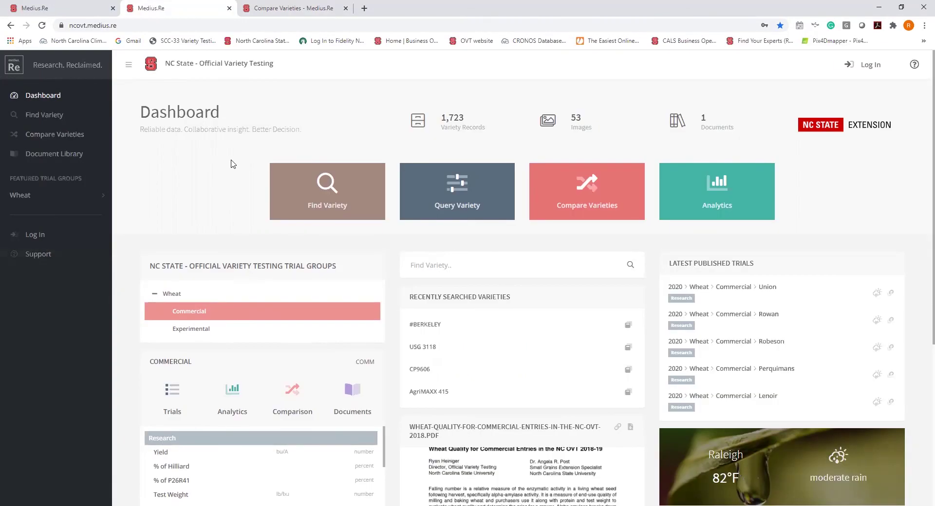